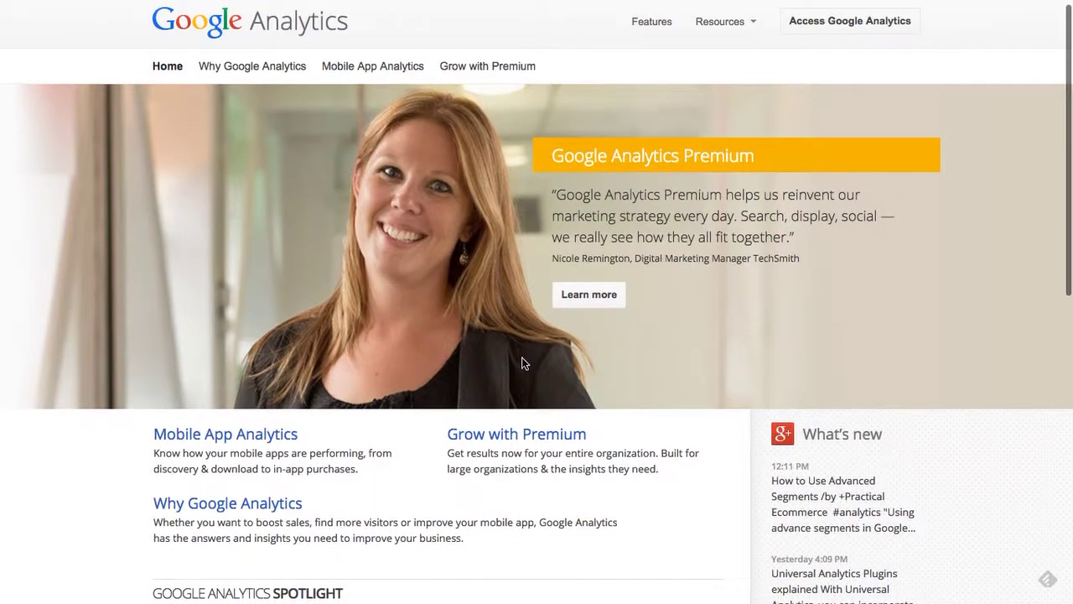
From the Analytics dashboard, start a new website account via Admin's Create new account.
scroll(521, 356, up, 1)
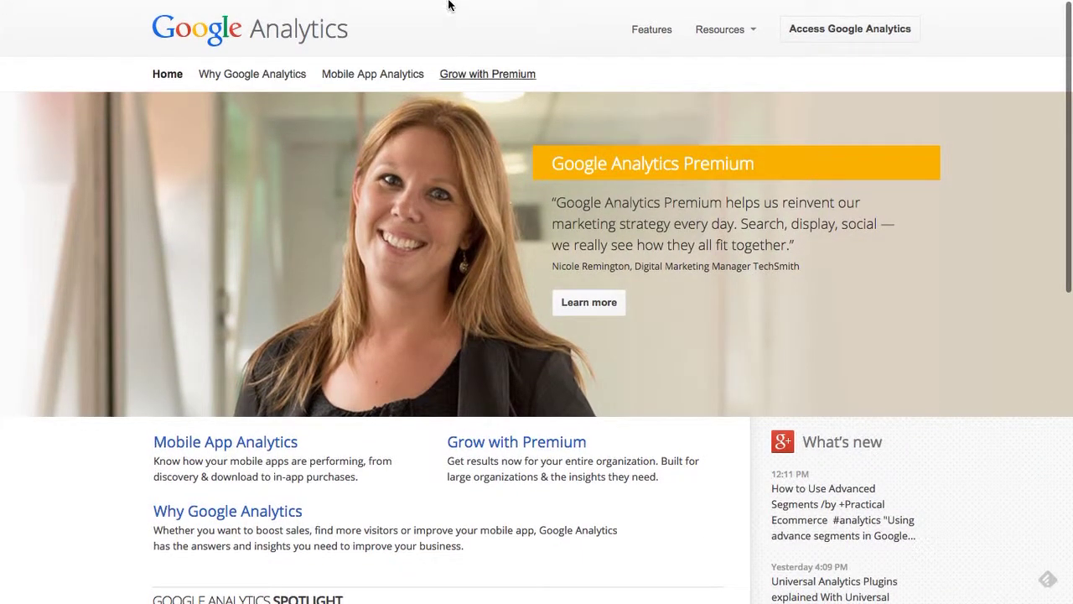
mouse_move(422, 8)
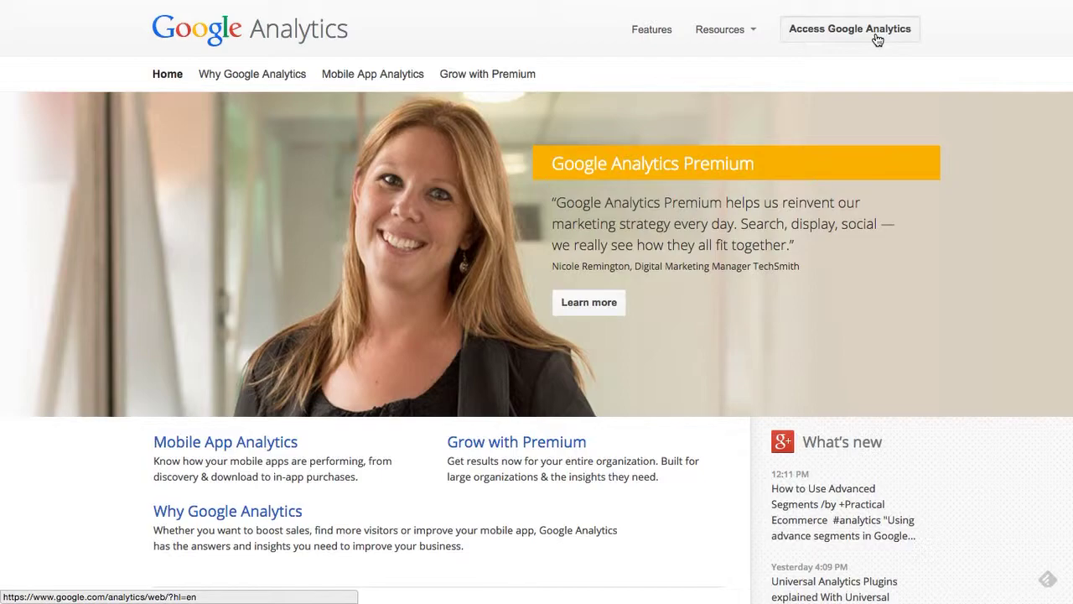
click(876, 40)
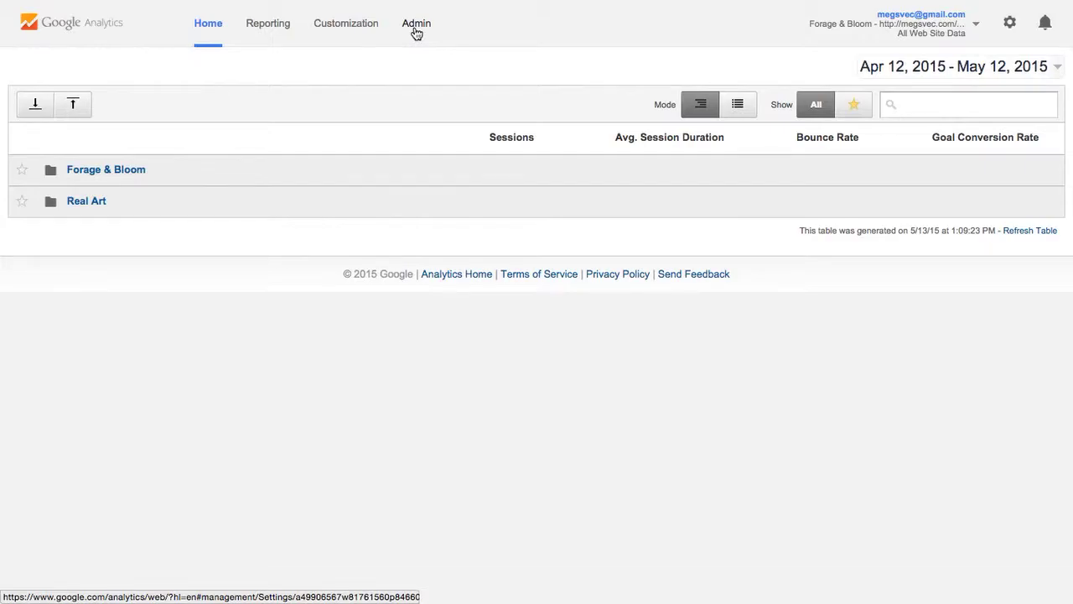
click(416, 29)
click(168, 143)
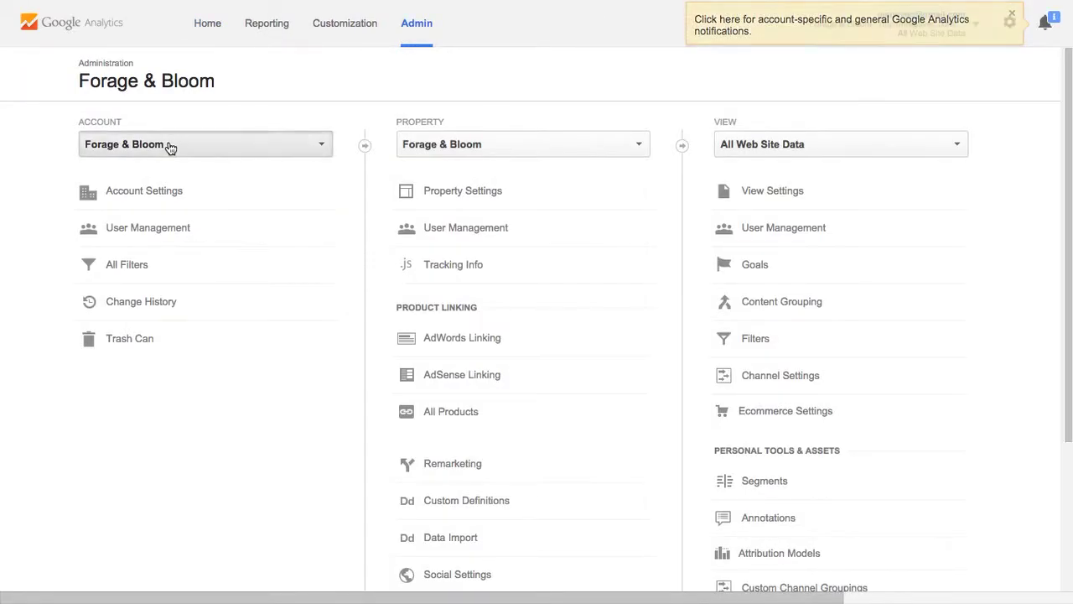
click(137, 316)
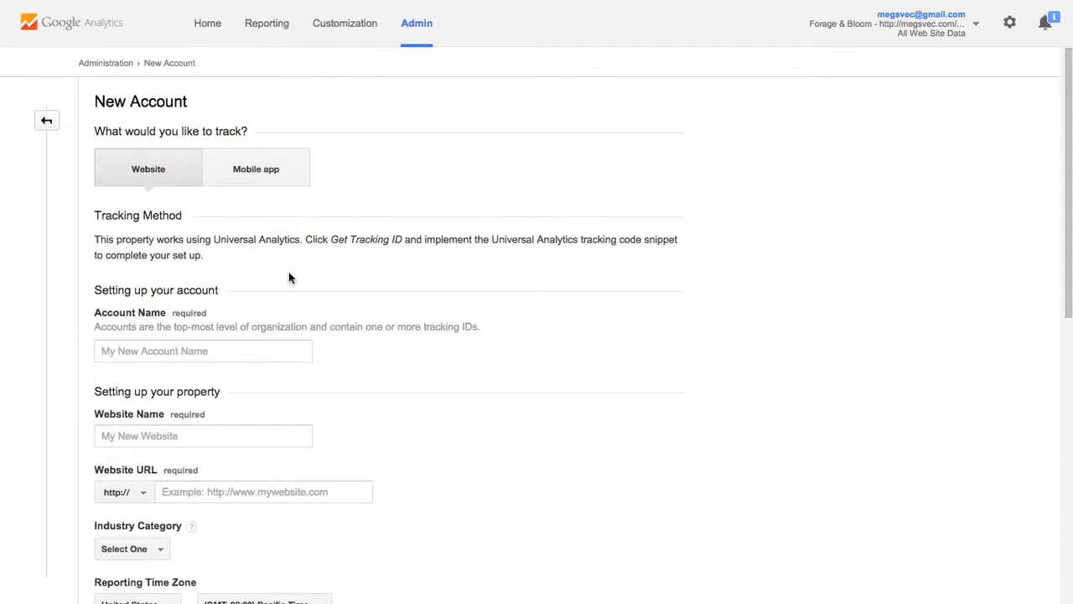
Enter account name 'Sample Account', website name 'My Sample Account Website' and URL sampleaccount.com.
scroll(289, 278, down, 2)
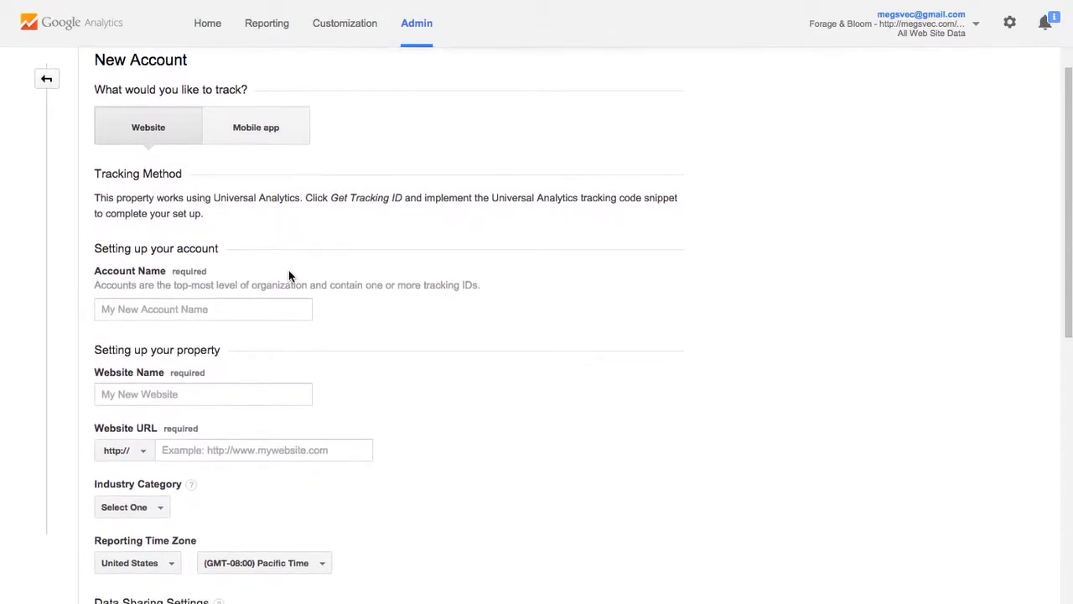
scroll(289, 270, up, 2)
scroll(288, 270, down, 4)
click(300, 245)
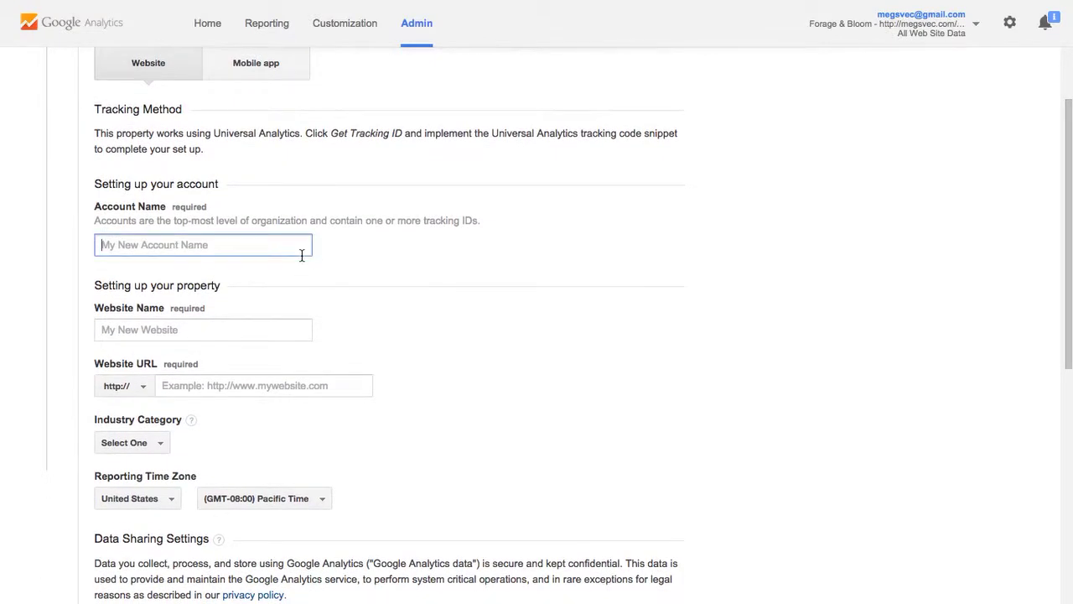
text(Sample )
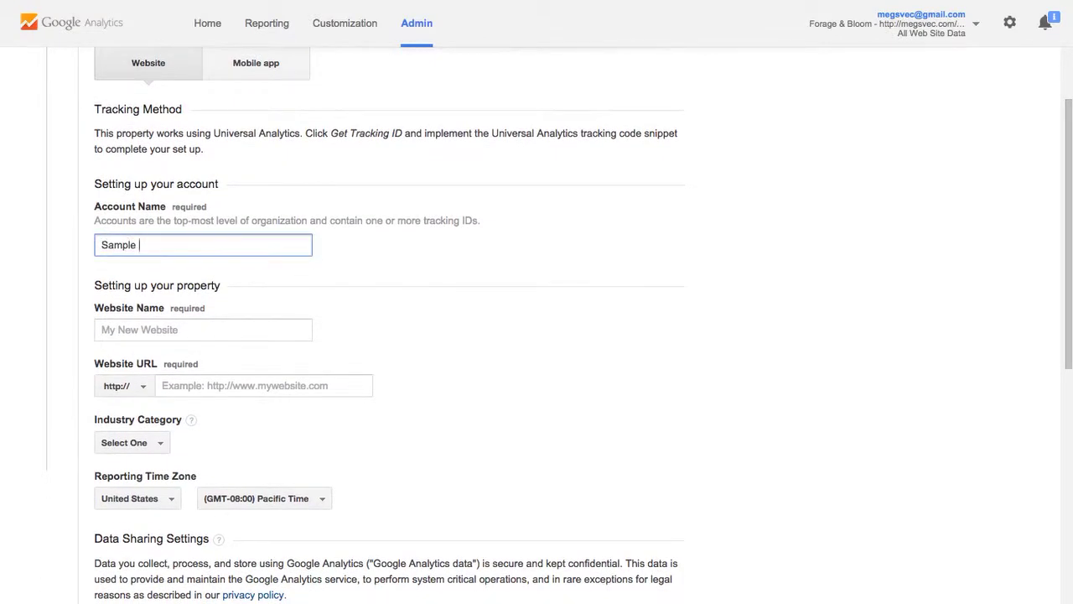
text(Account)
scroll(300, 245, down, 1)
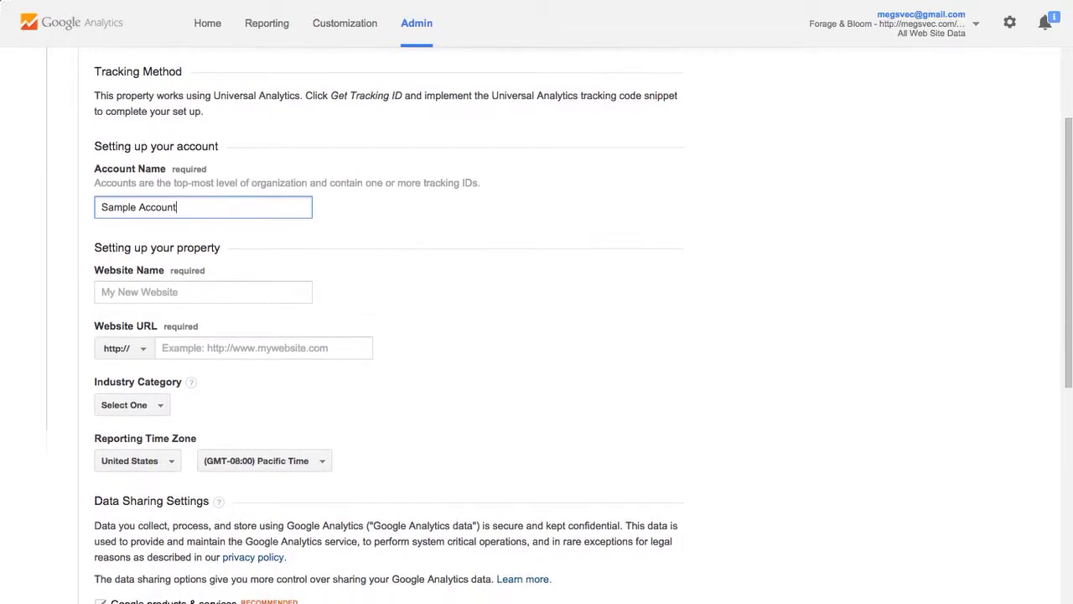
click(235, 262)
text(My Sample Account Website)
click(238, 312)
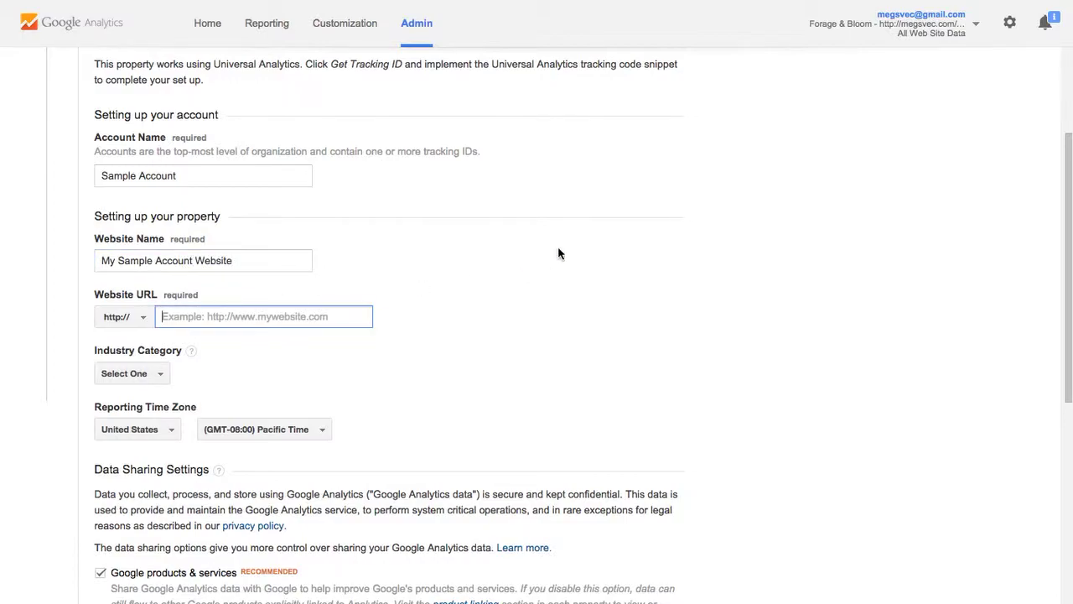
text(sampleaccount.com)
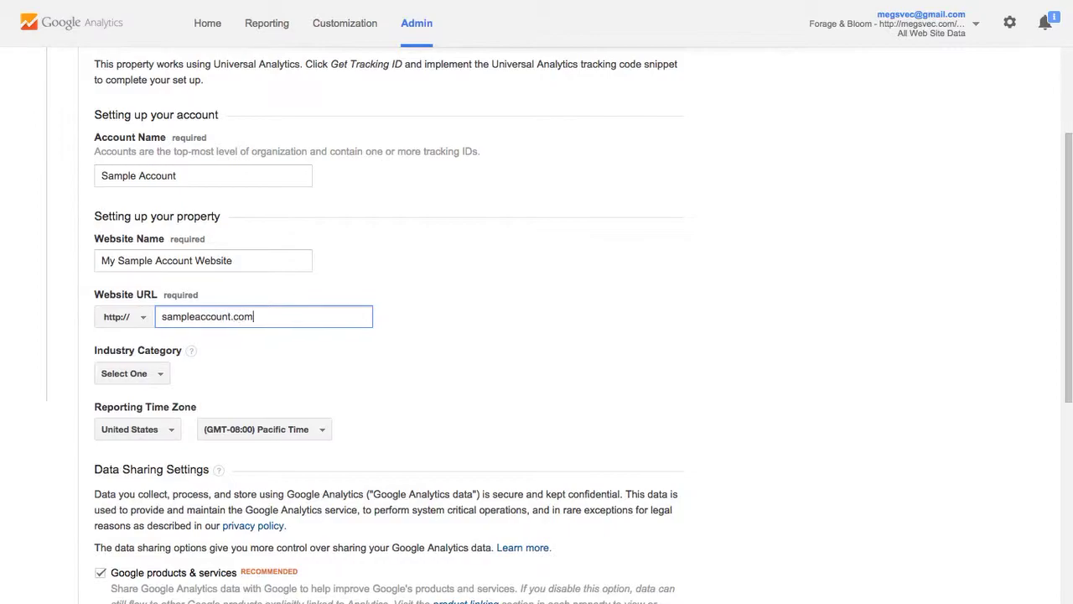
Leave the industry category unset and choose (GMT-06:00) Central Time as reporting time zone.
scroll(712, 314, down, 5)
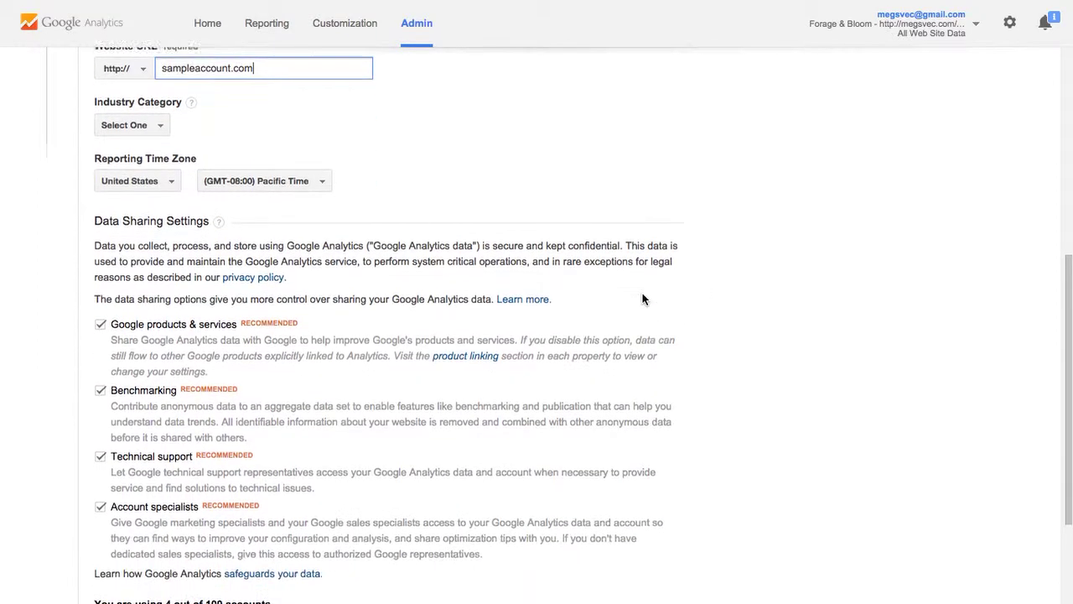
scroll(641, 294, up, 1)
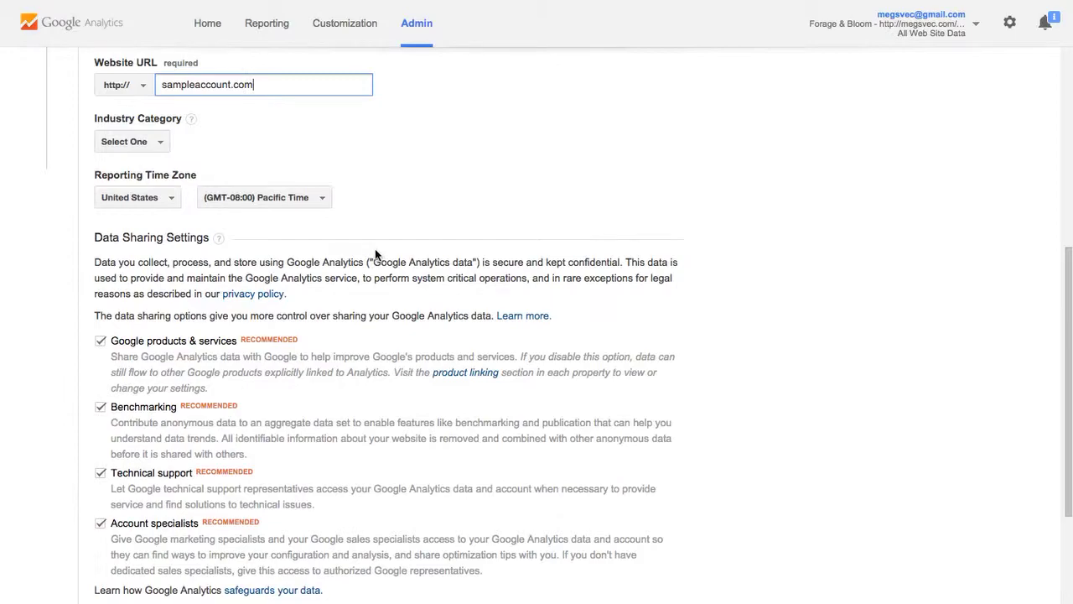
click(167, 147)
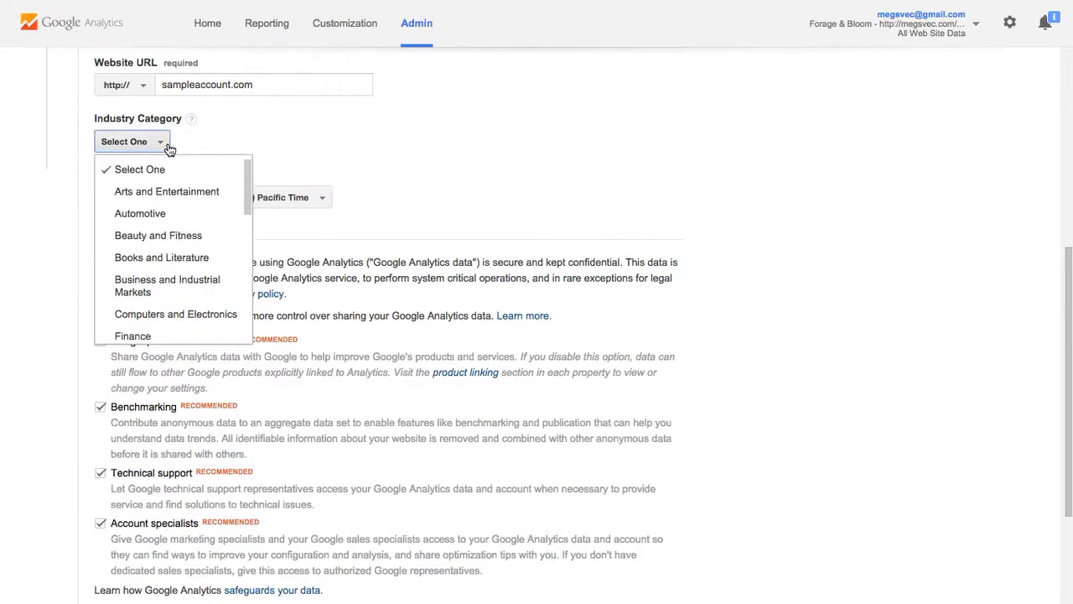
scroll(179, 239, down, 6)
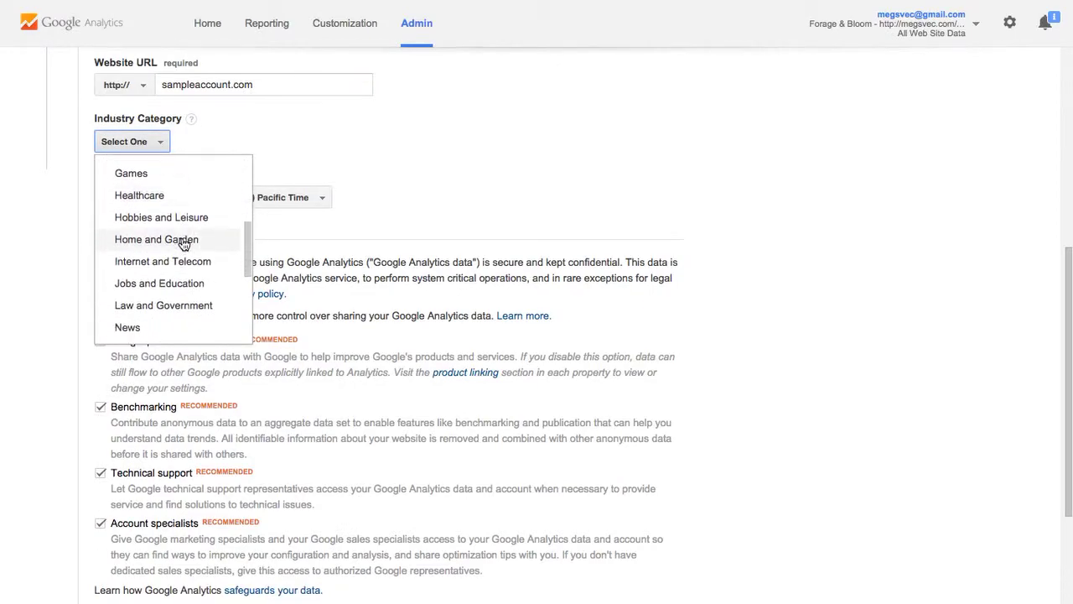
click(355, 170)
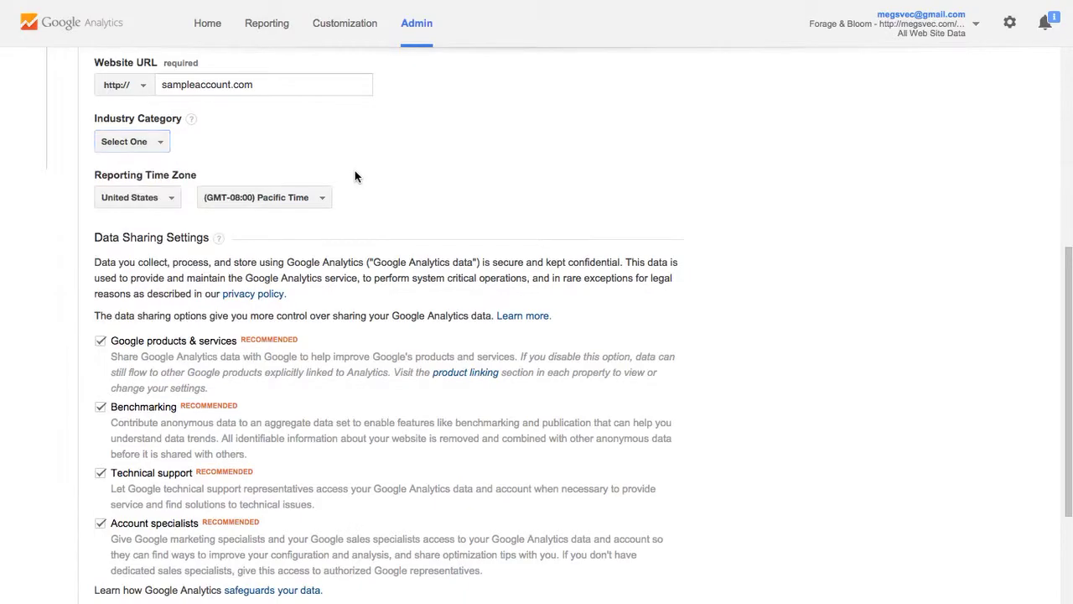
click(269, 197)
click(318, 347)
scroll(344, 278, down, 3)
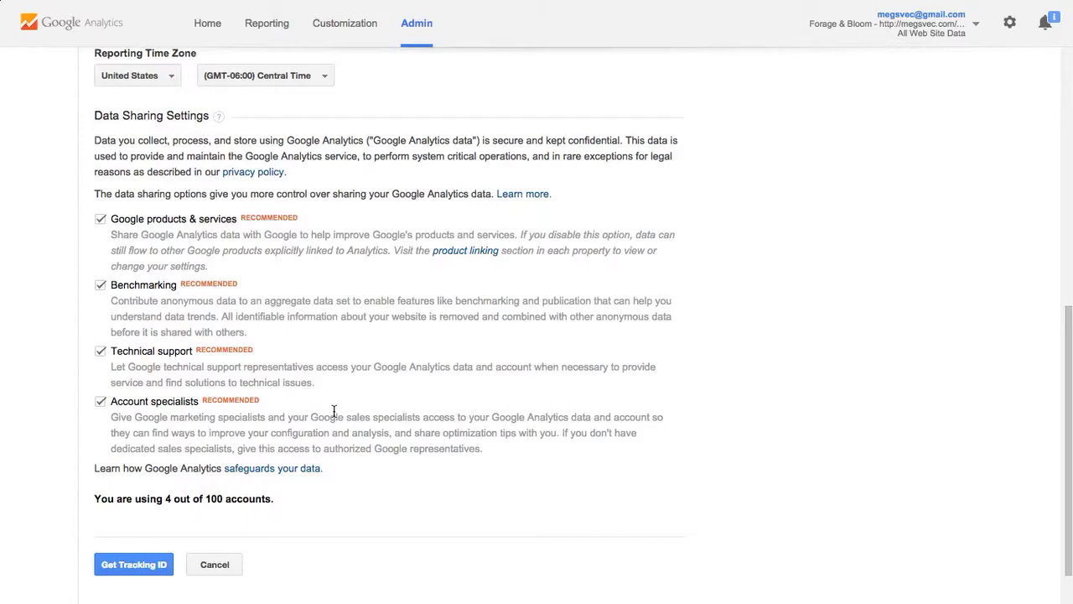
click(132, 565)
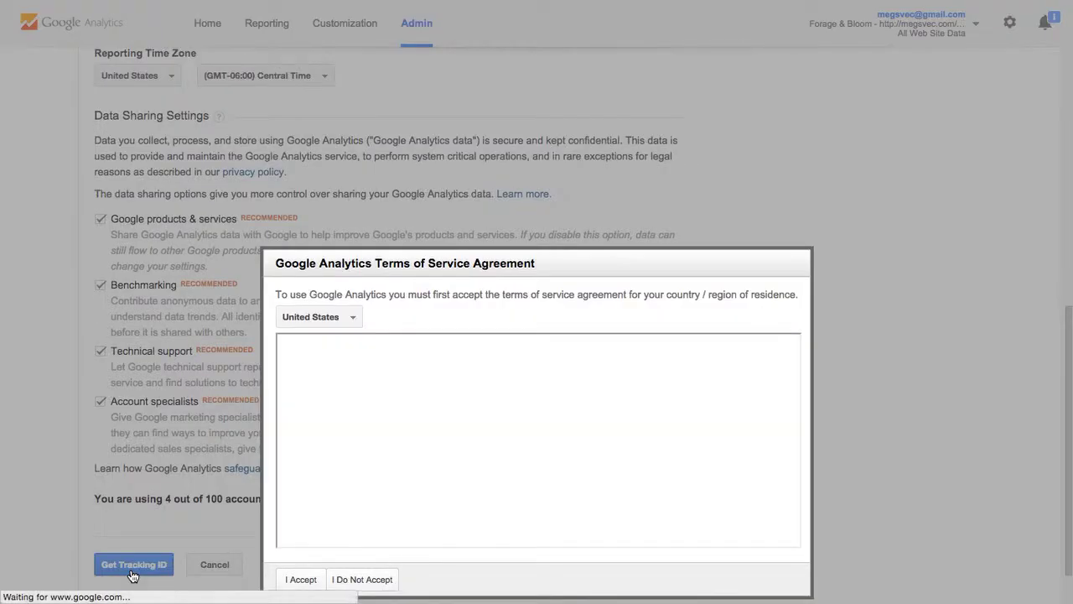
click(301, 579)
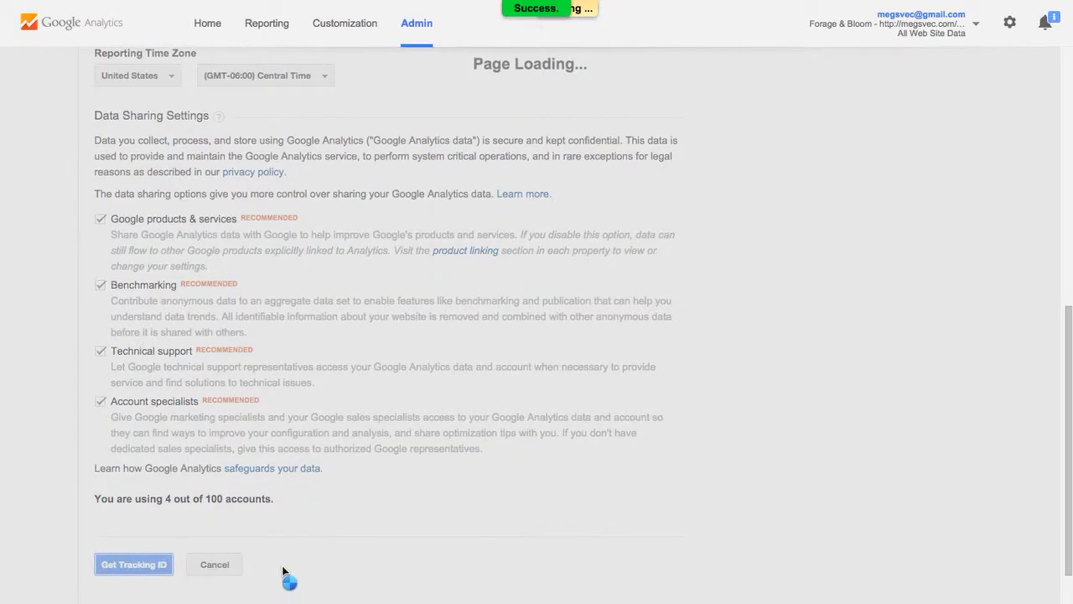
scroll(487, 300, up, 5)
scroll(487, 300, up, 2)
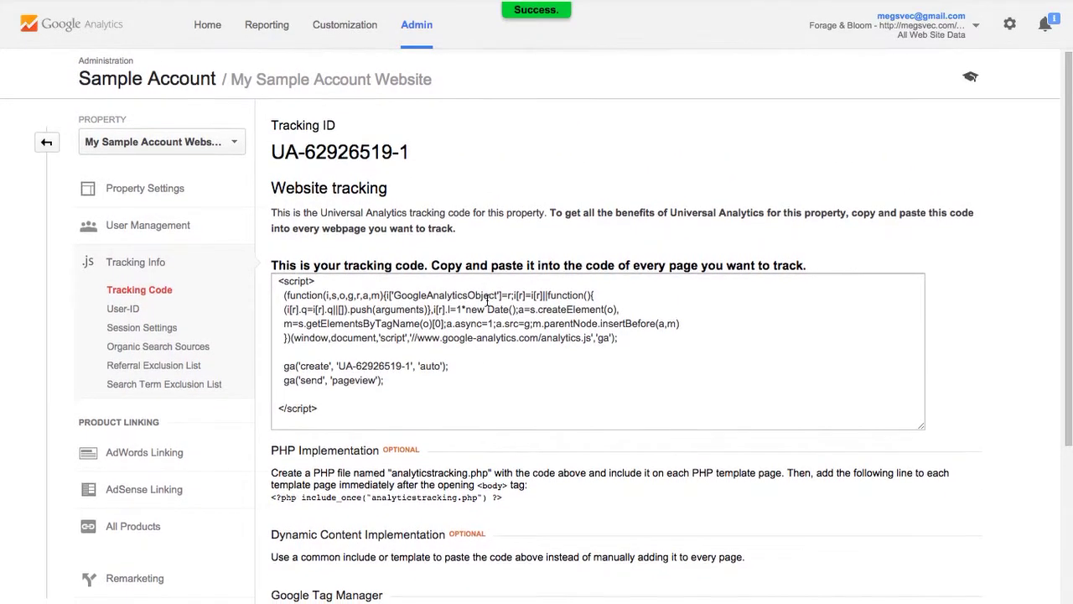
scroll(488, 300, down, 1)
scroll(487, 300, up, 1)
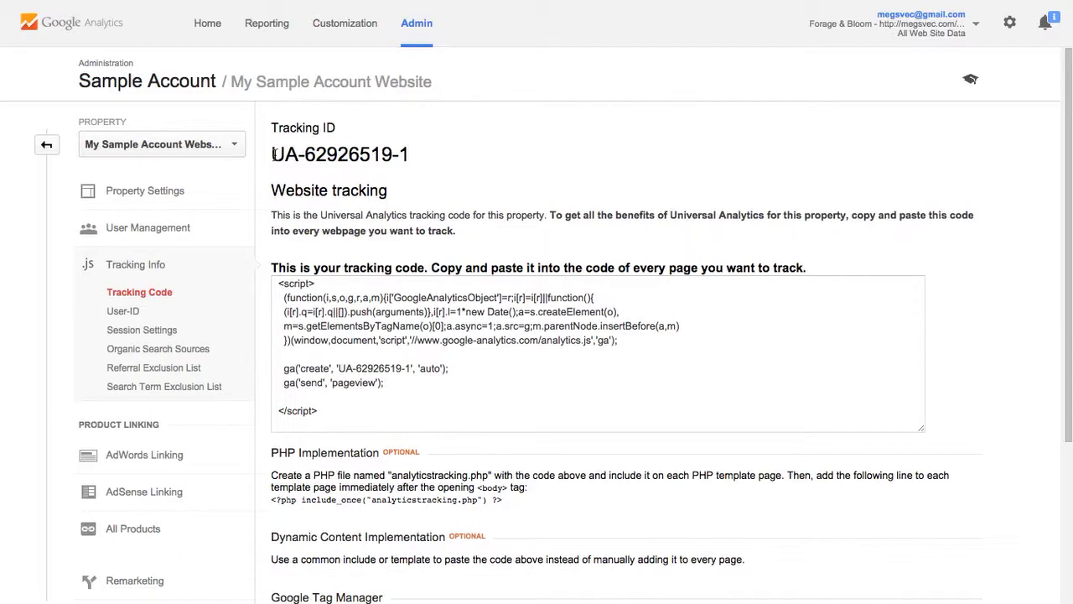
drag(273, 156, 411, 152)
click(412, 148)
click(278, 283)
drag(278, 283, 335, 412)
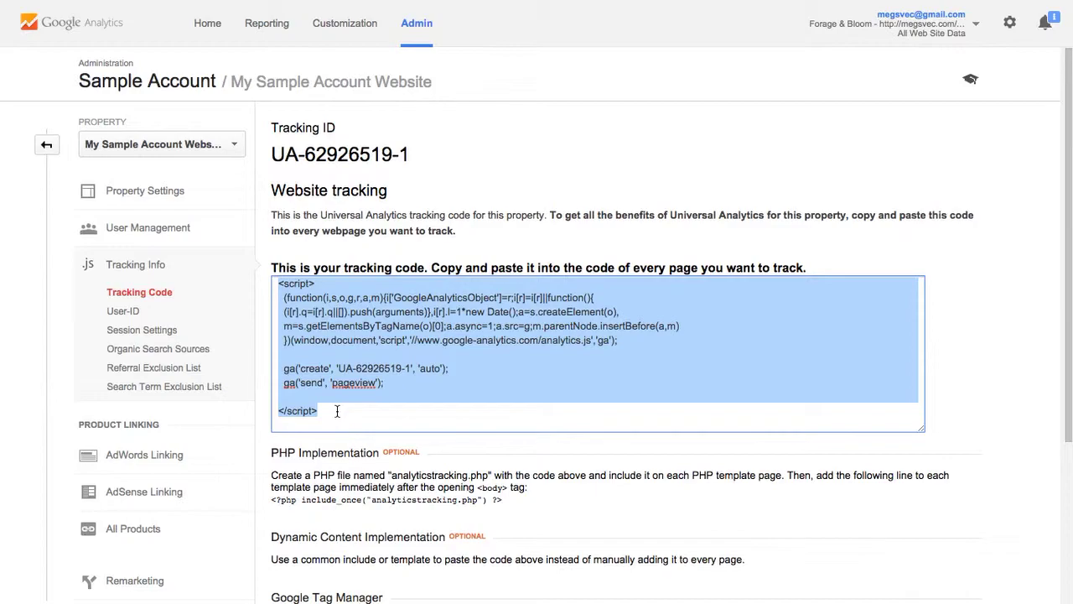
click(337, 411)
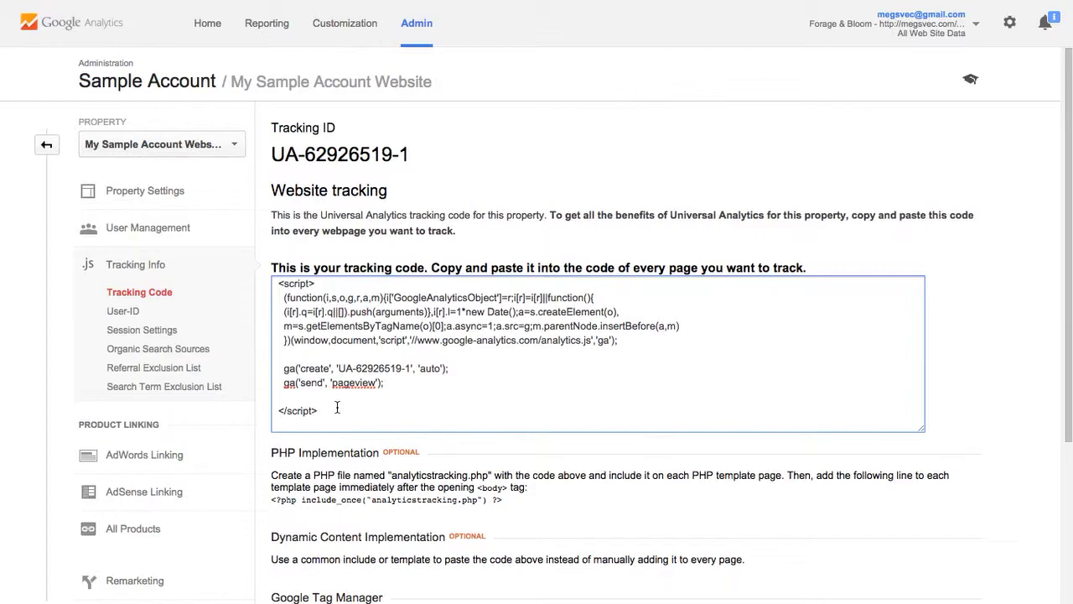
Copy the tracking script and open the Forage & Bloom site's Advanced settings.
drag(338, 408, 270, 284)
key(ctrl+c)
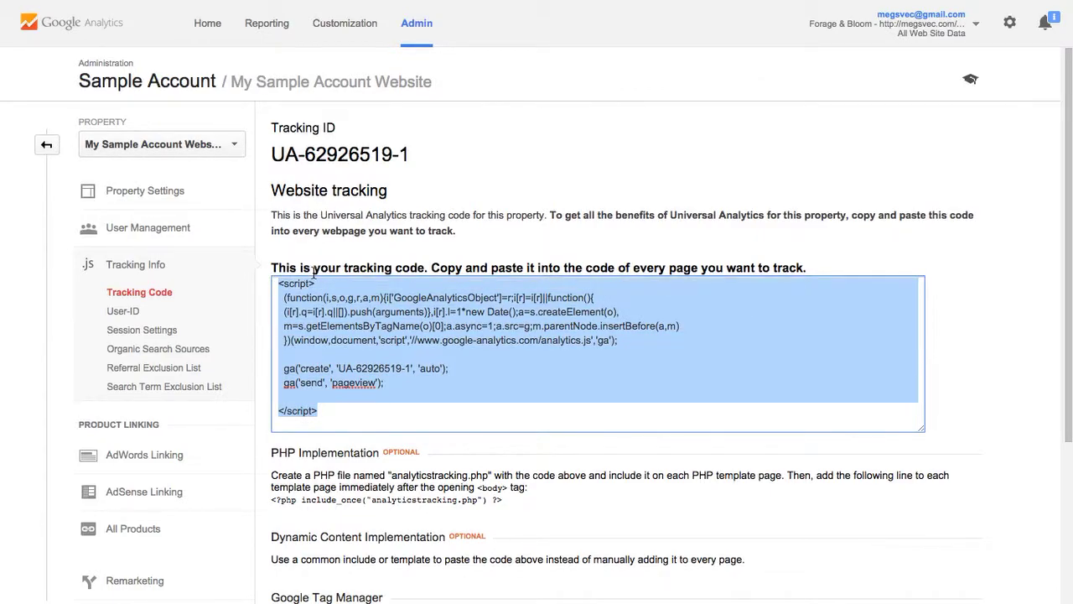
mouse_move(205, 5)
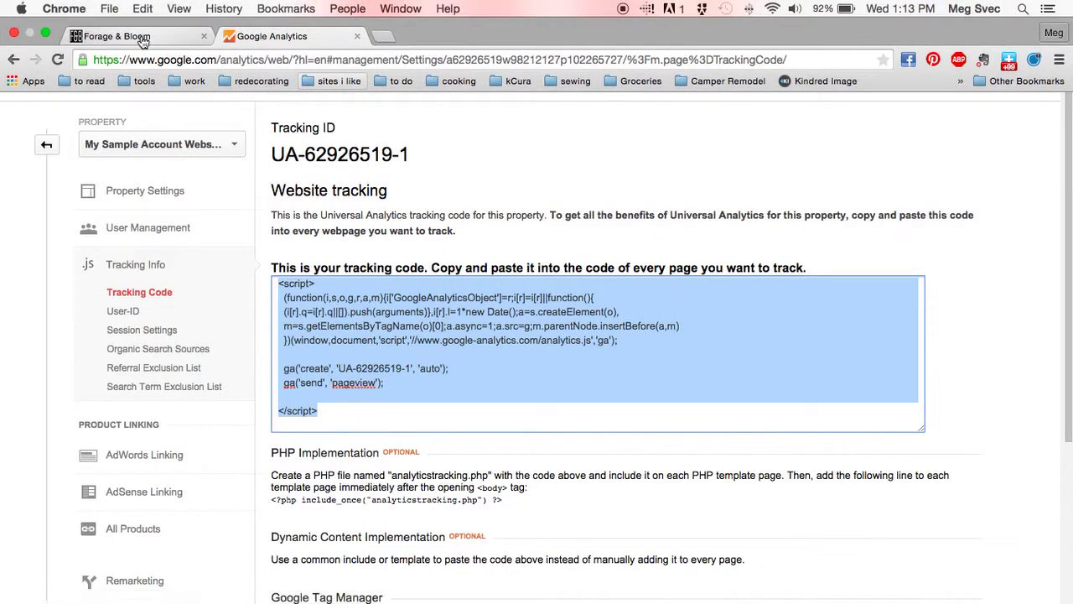
click(143, 37)
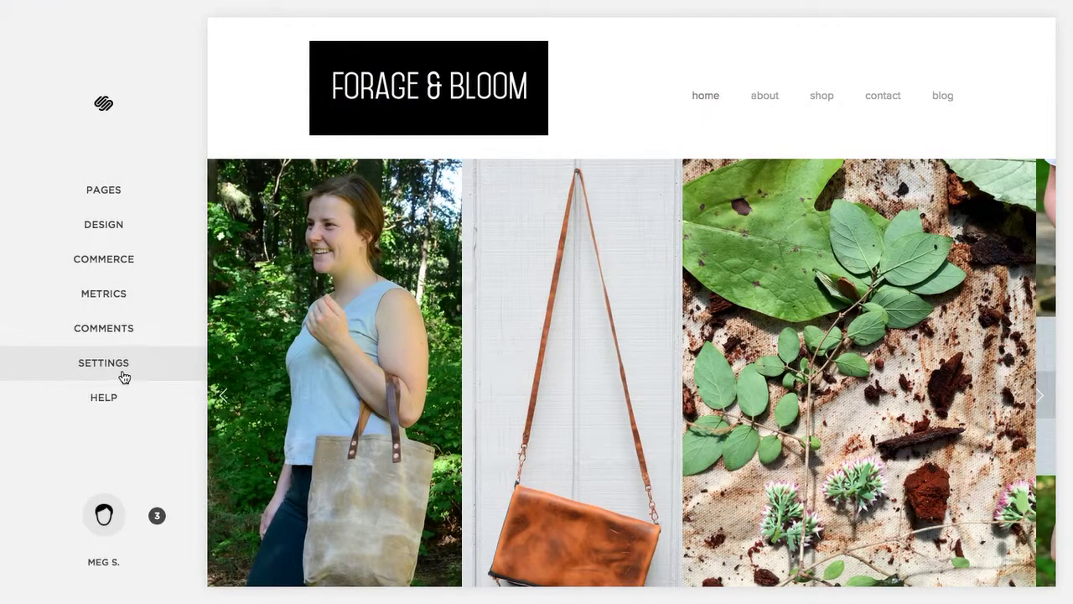
click(124, 366)
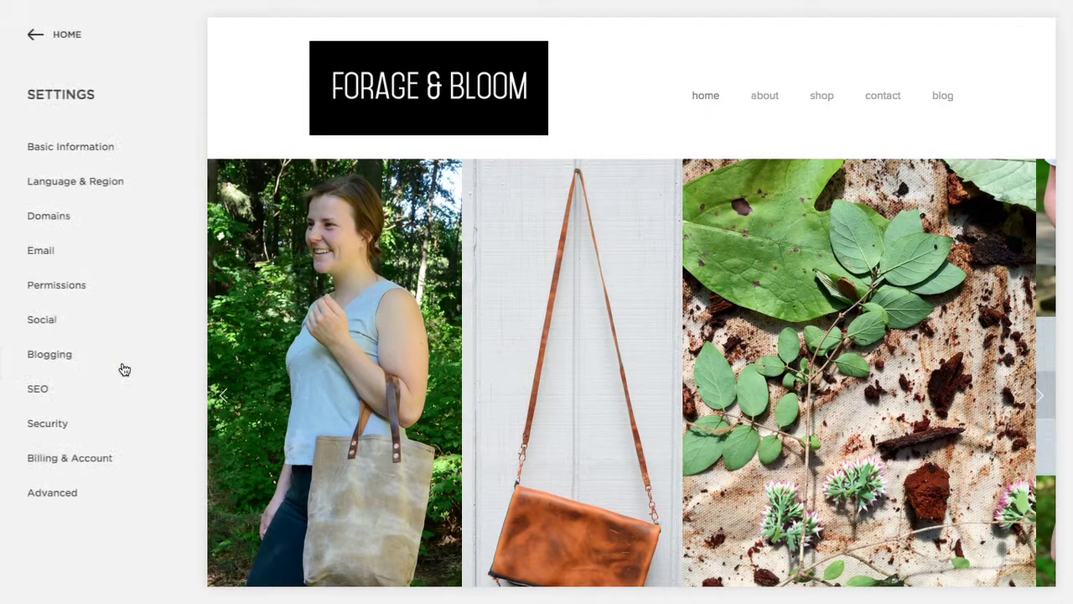
click(87, 494)
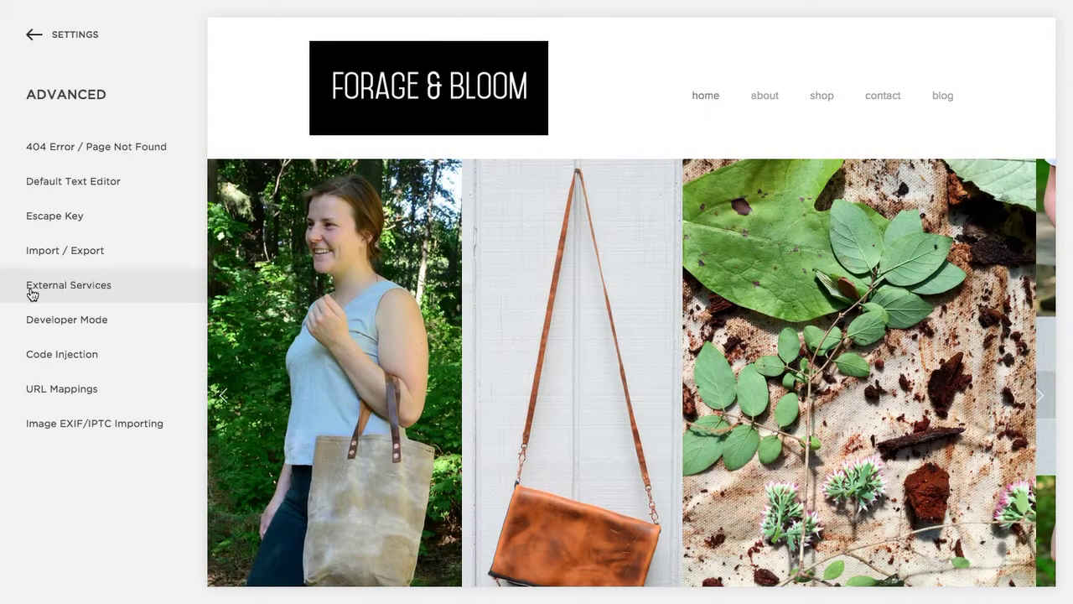
Look at the External Services Google Analytics account number field, then return to Advanced settings.
click(81, 293)
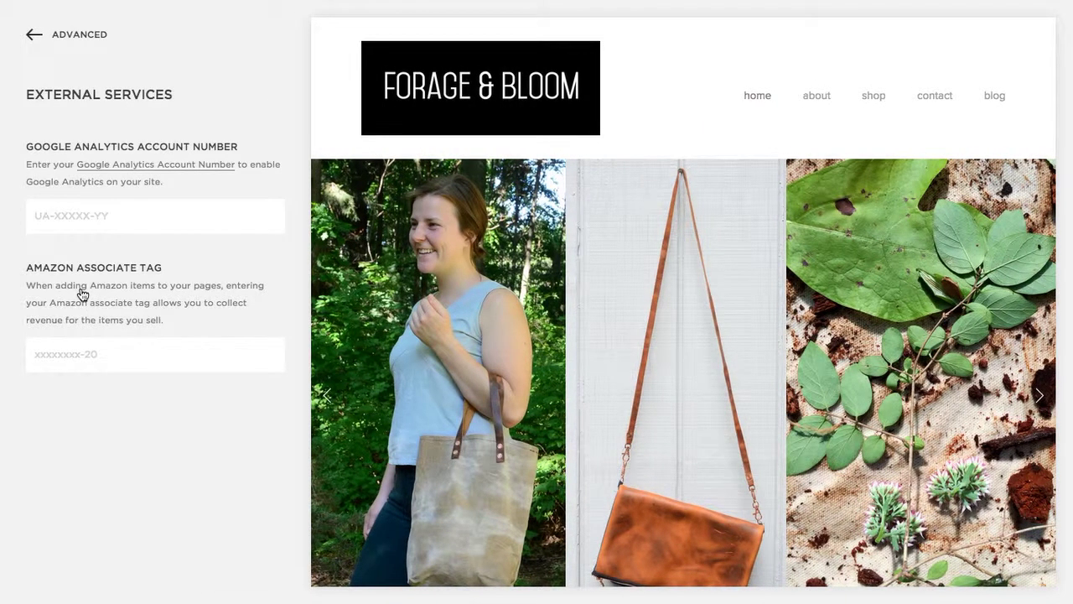
click(109, 220)
click(81, 37)
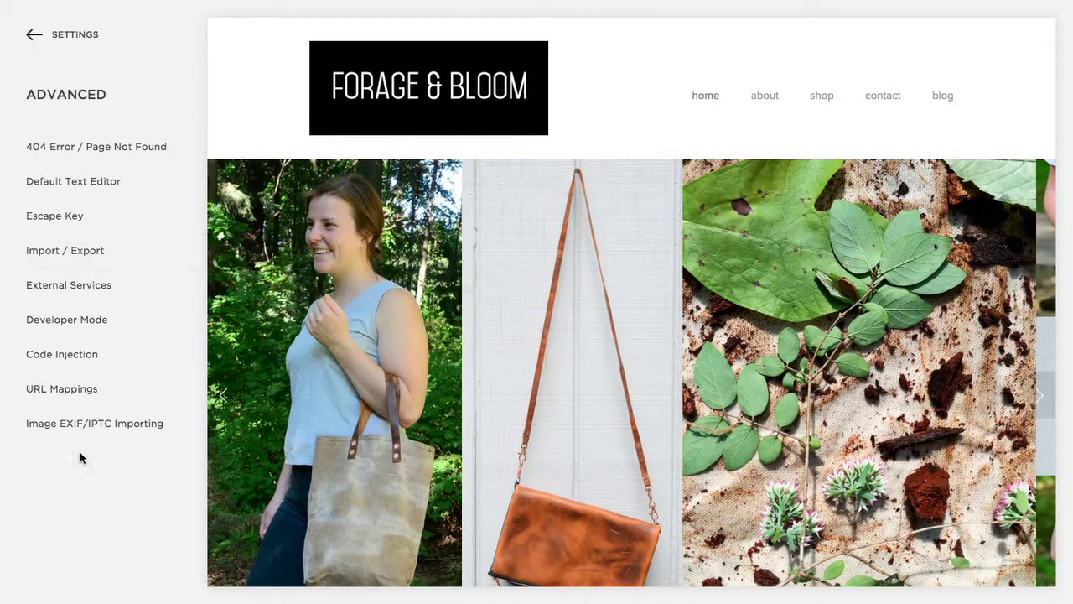
Paste the UA-62926519-1 tracking script into the Code Injection header and save.
click(77, 363)
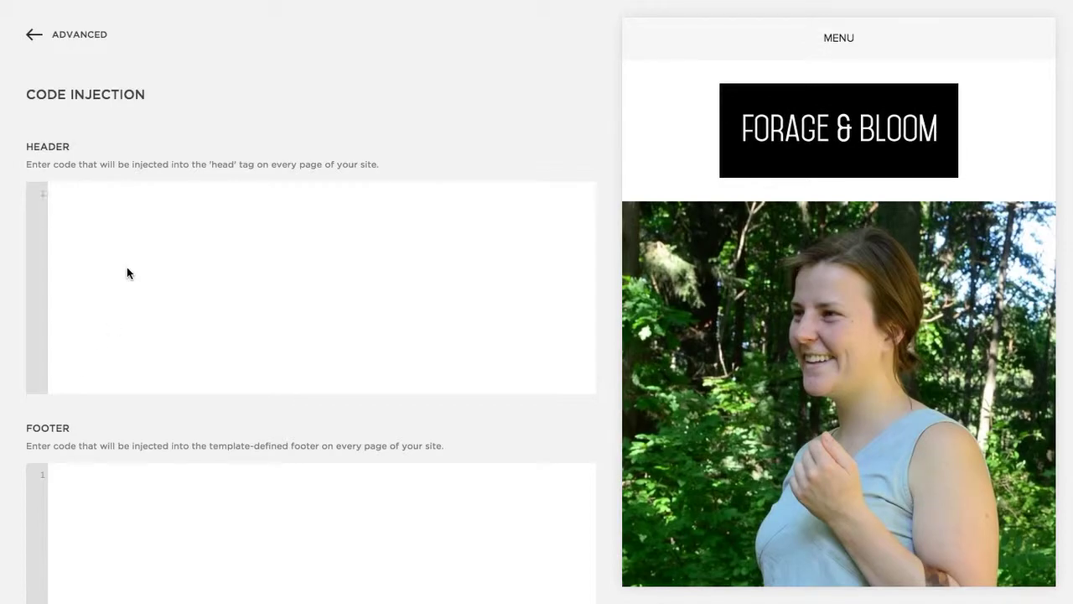
click(126, 272)
key(ctrl+v)
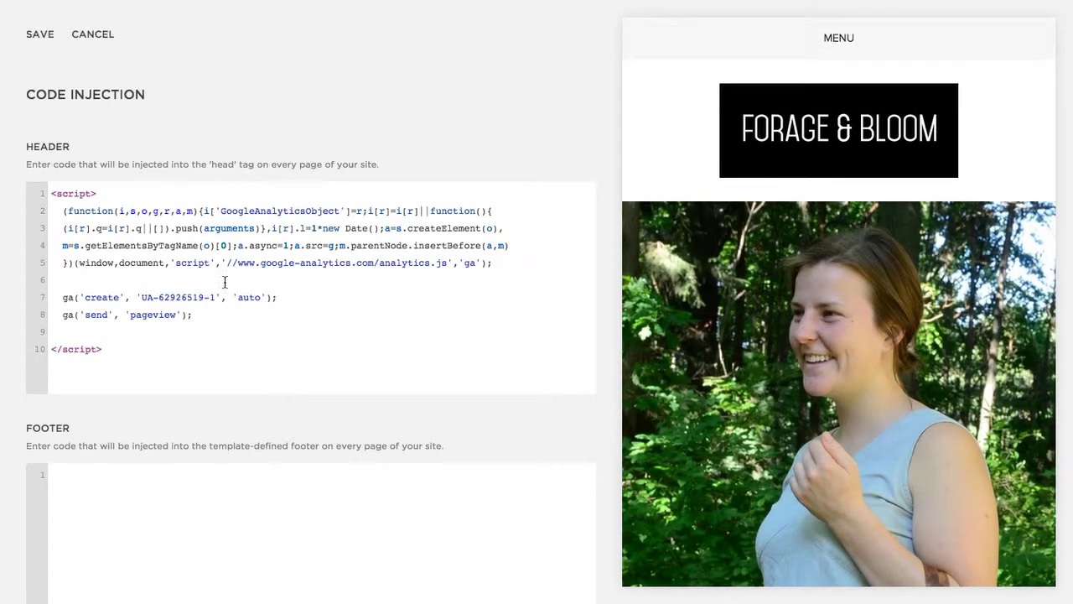
click(40, 35)
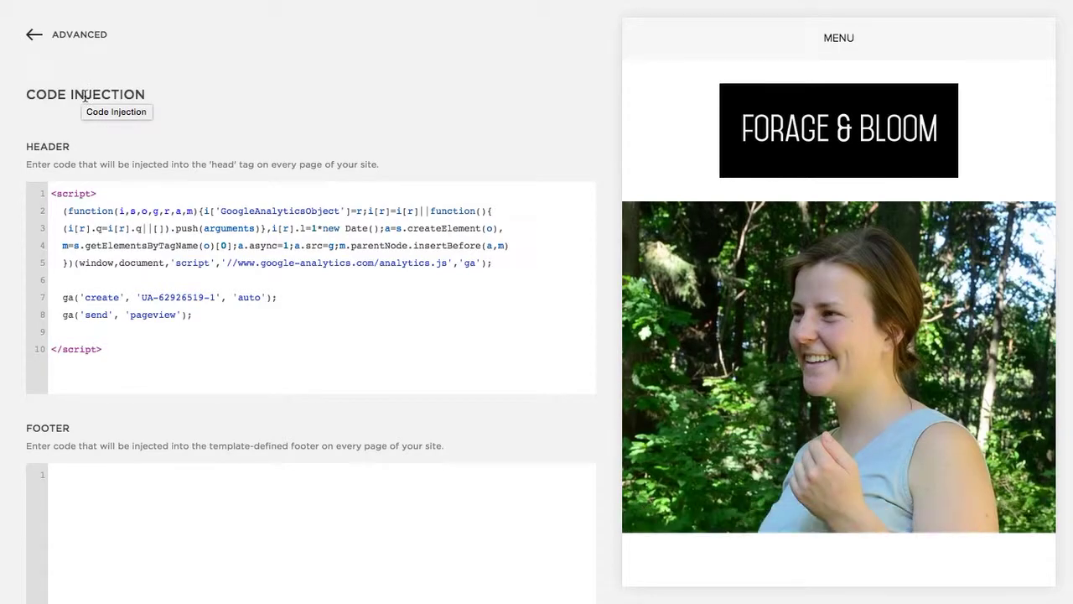
Open Sample Account's All Web Site Data report and review its Audience Overview showing 0 sessions.
mouse_move(223, 1)
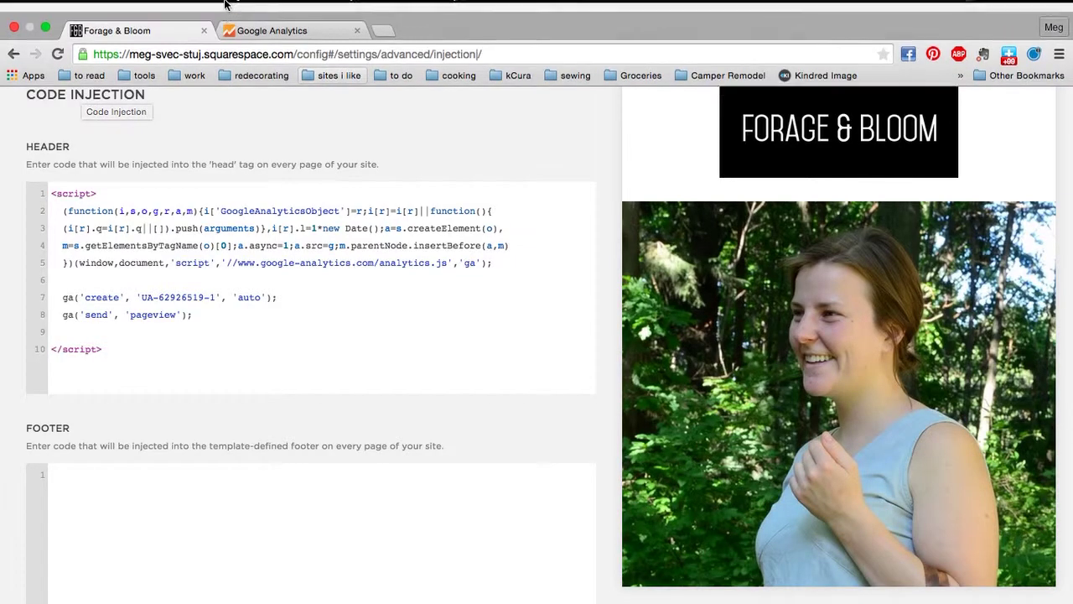
click(263, 36)
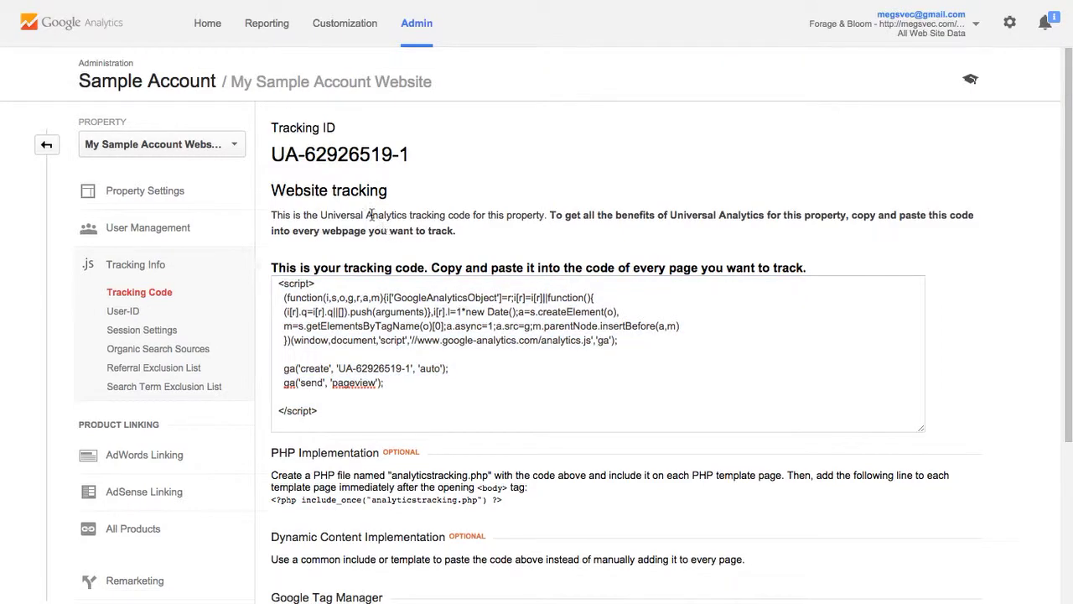
click(208, 23)
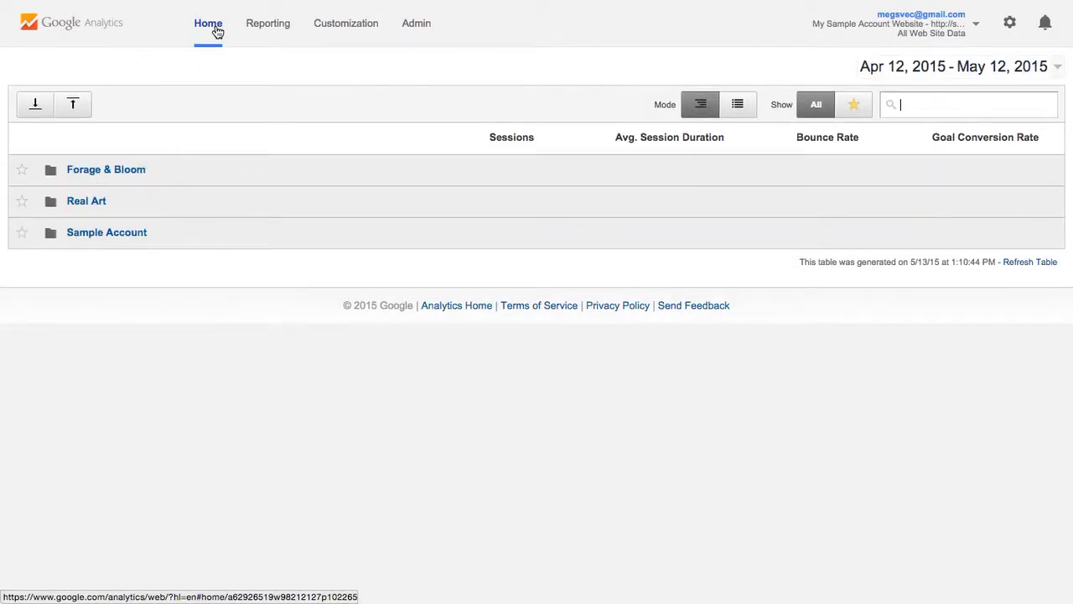
click(111, 234)
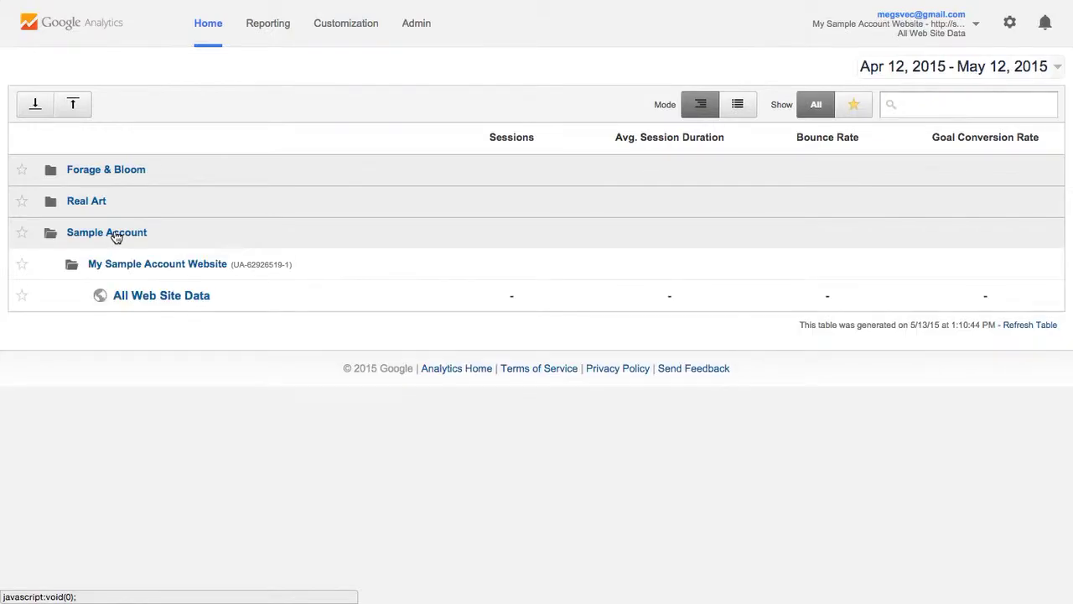
click(151, 300)
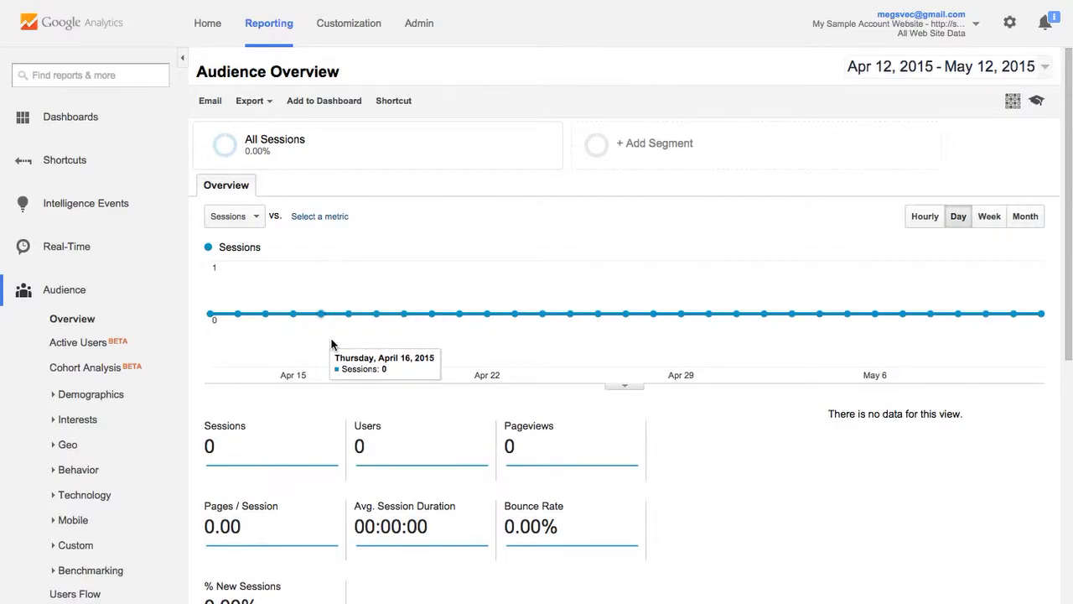
scroll(662, 390, down, 3)
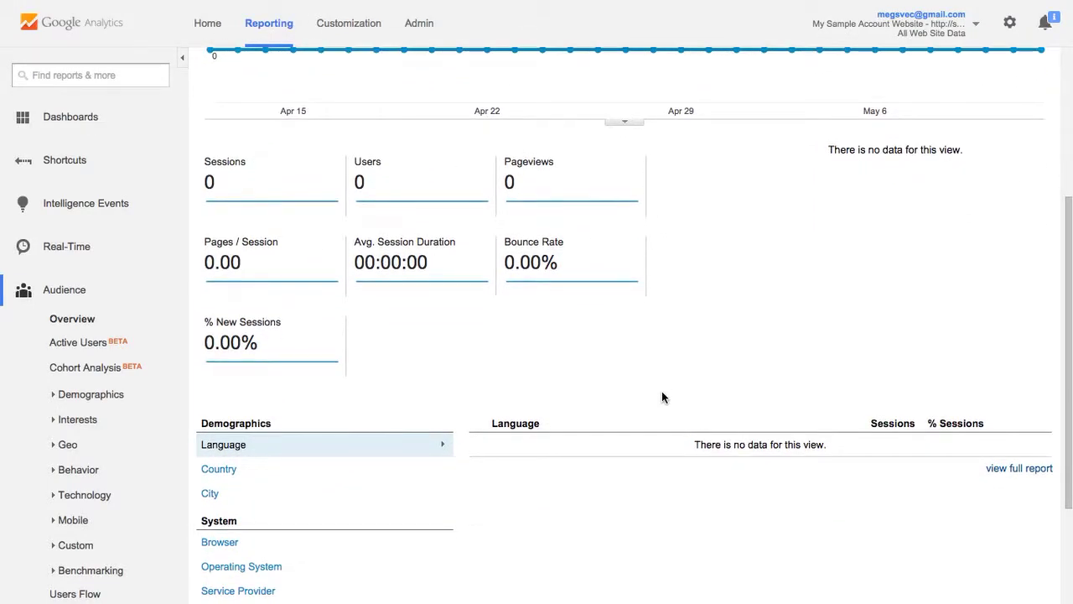
scroll(662, 391, down, 3)
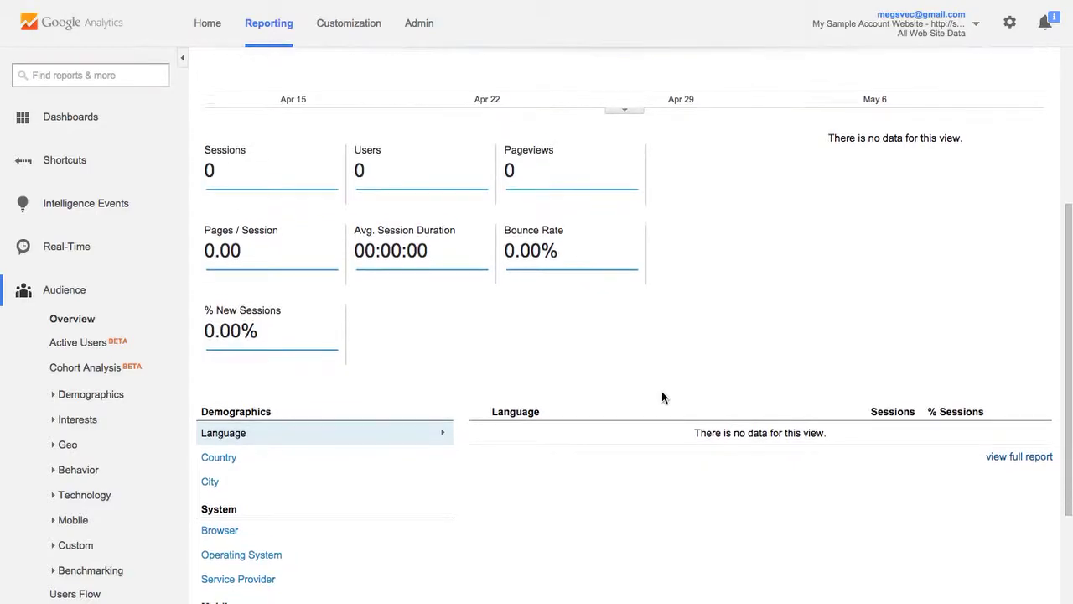
scroll(661, 392, up, 5)
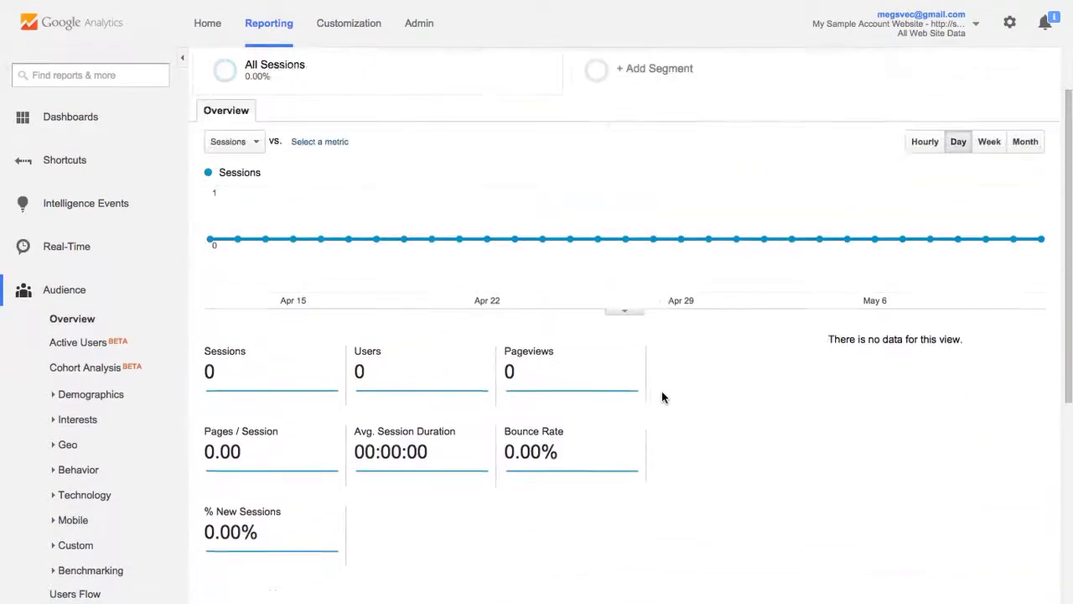